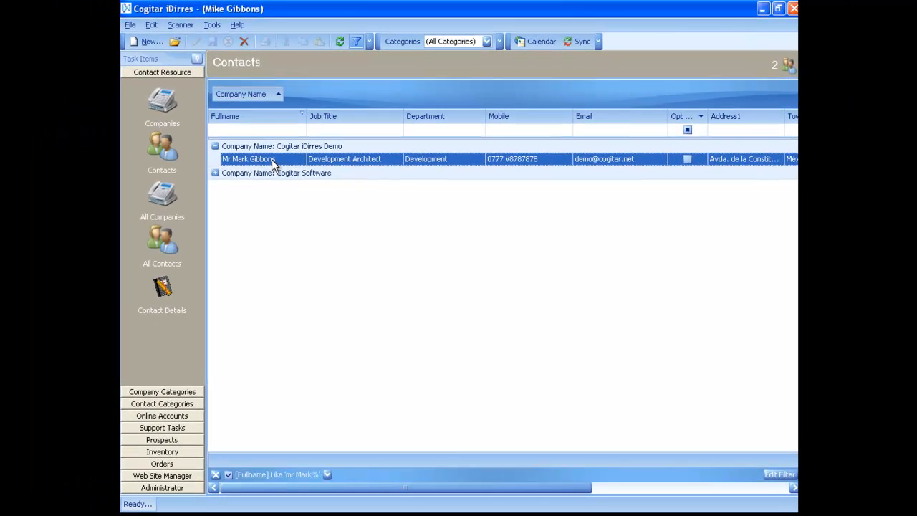
- Set the Cogitar iDirres Demo contact's membership expiry date to today's date, 09/05/2011, and save the record
double_click(271, 159)
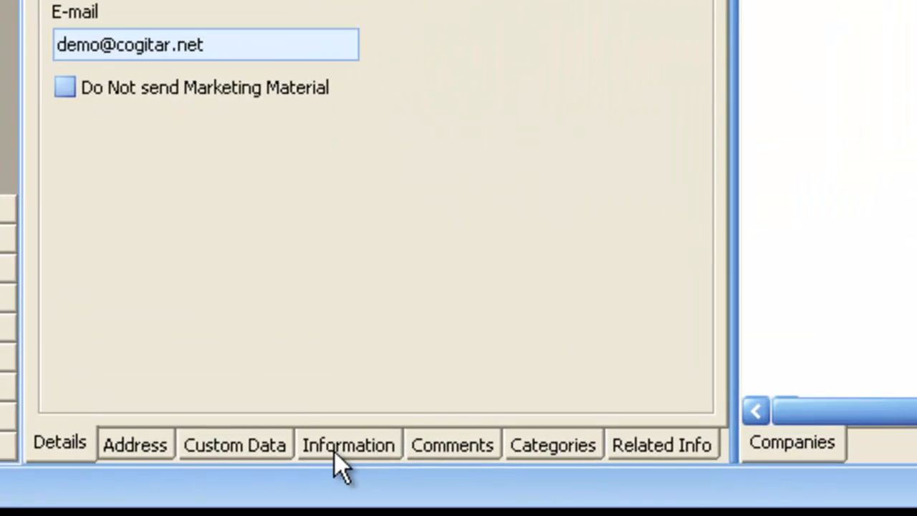
left_click(333, 489)
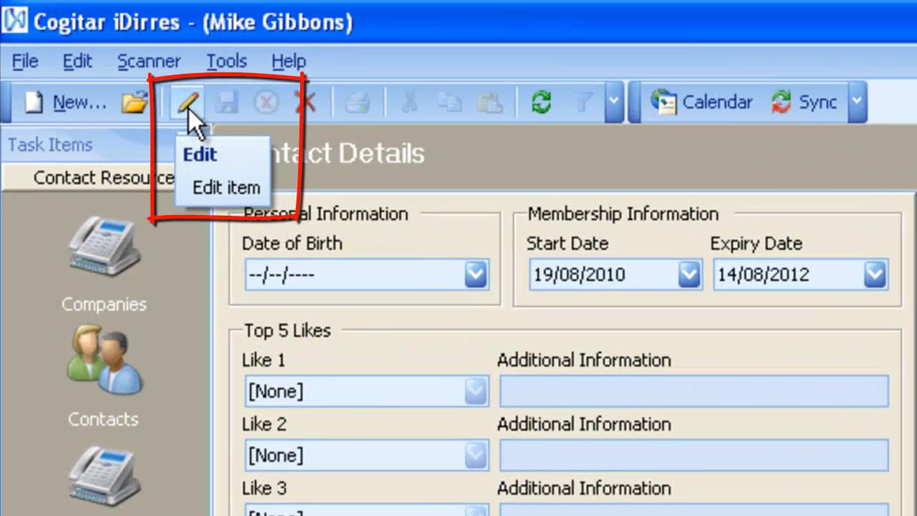
left_click(188, 108)
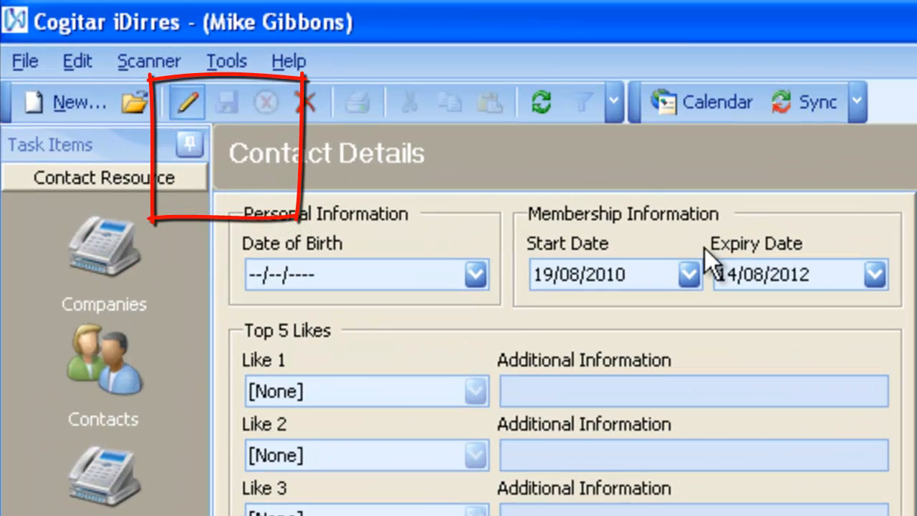
left_click(875, 275)
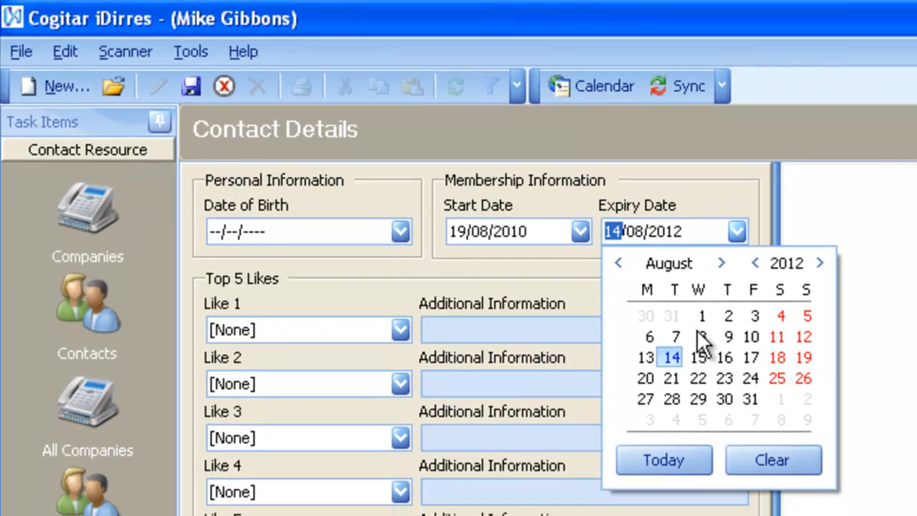
left_click(677, 455)
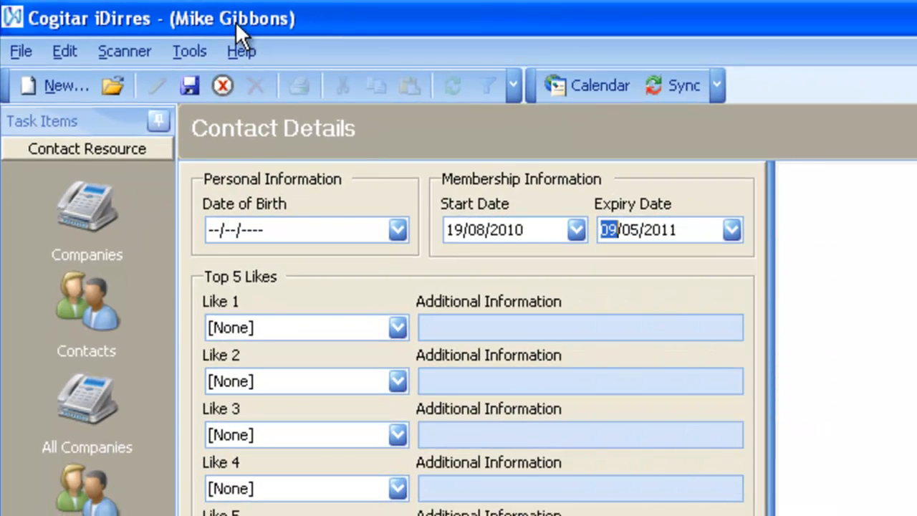
left_click(188, 85)
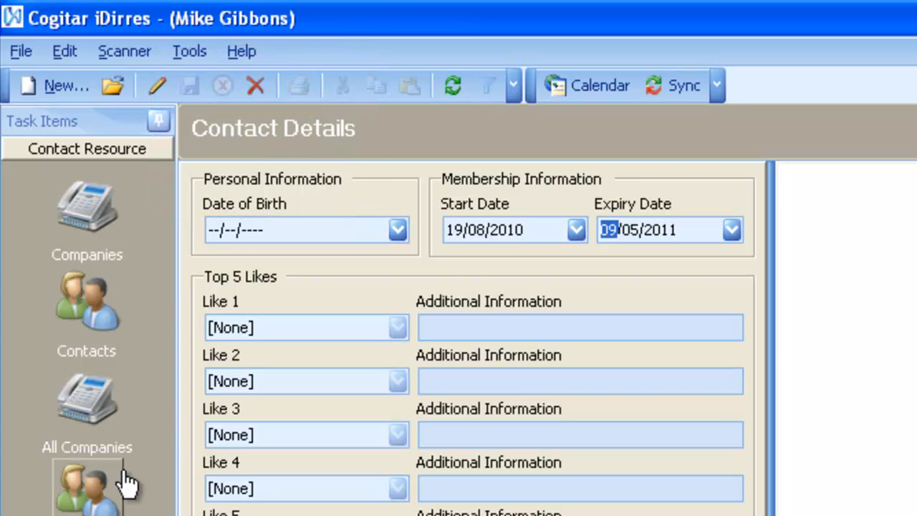
- From the contacts list, start the ID Card wizard for this contact with type Membership ID card and template Custom background photo ID card
left_click(139, 300)
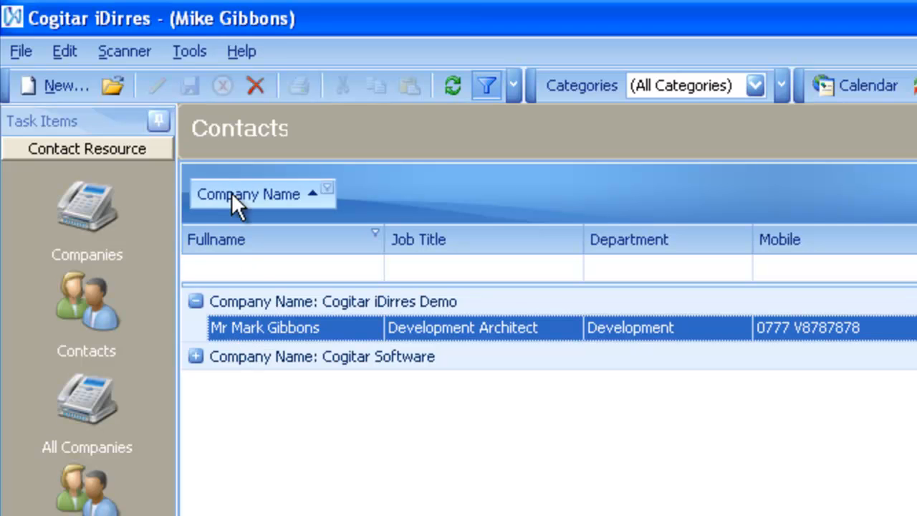
left_click(196, 50)
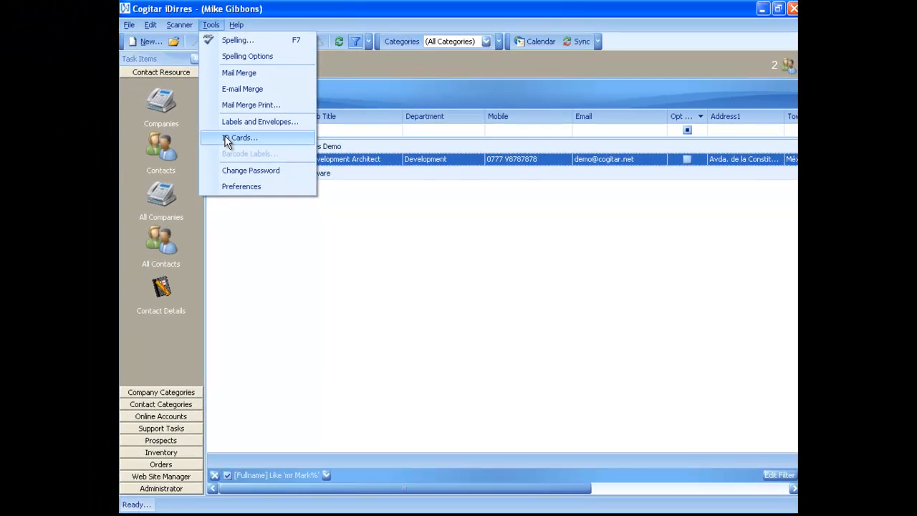
left_click(222, 287)
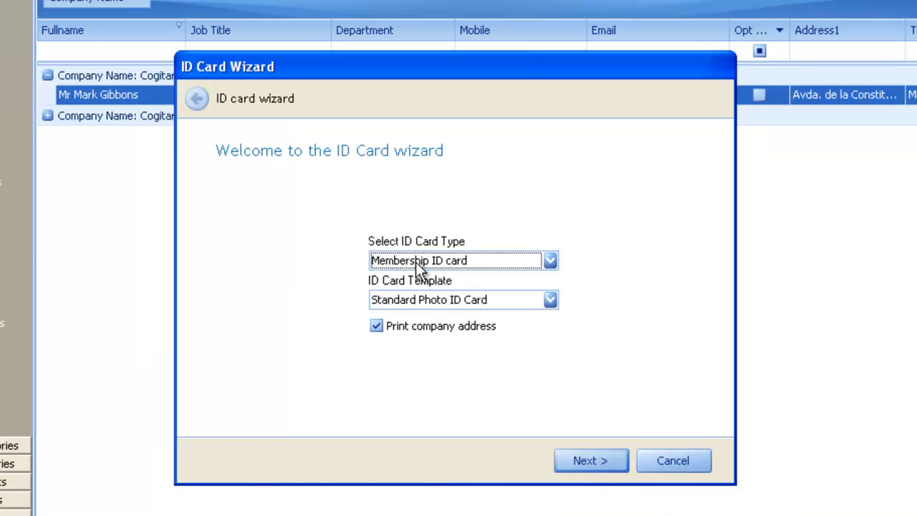
left_click(469, 264)
left_click(469, 263)
left_click(504, 302)
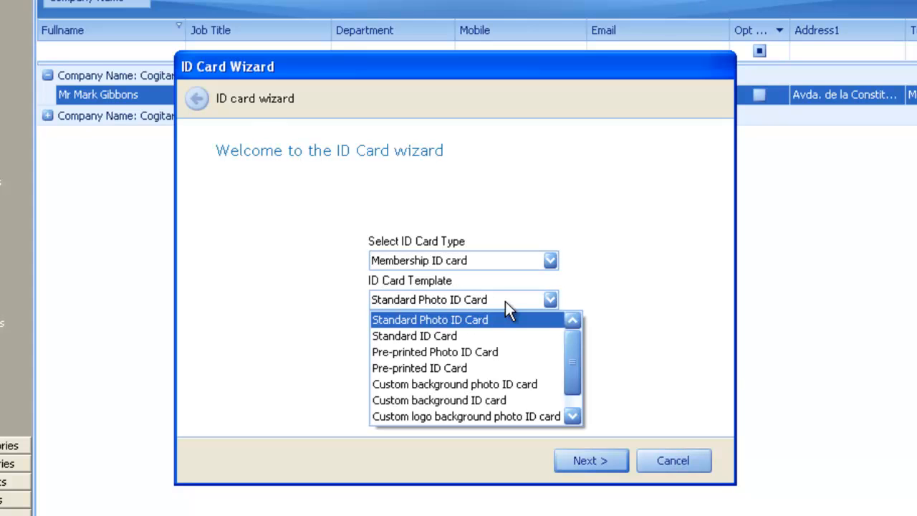
scroll(574, 348, "down", 1)
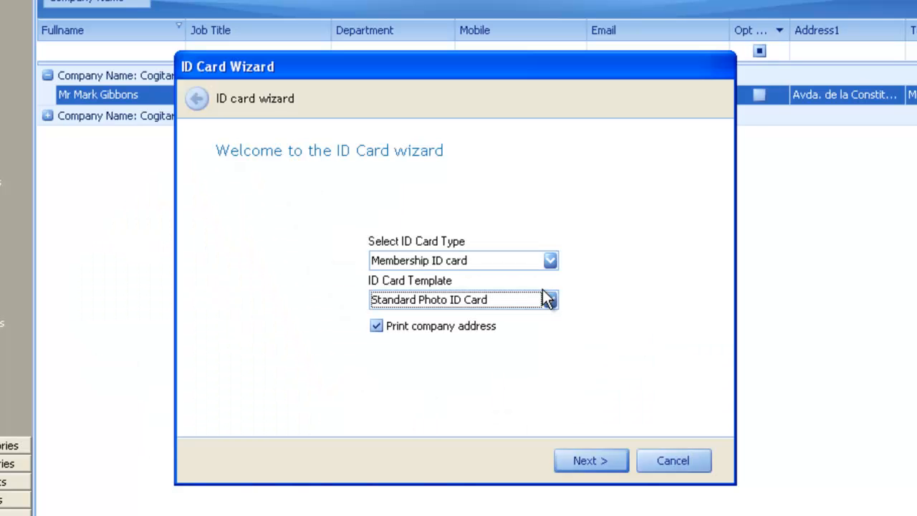
left_click(547, 299)
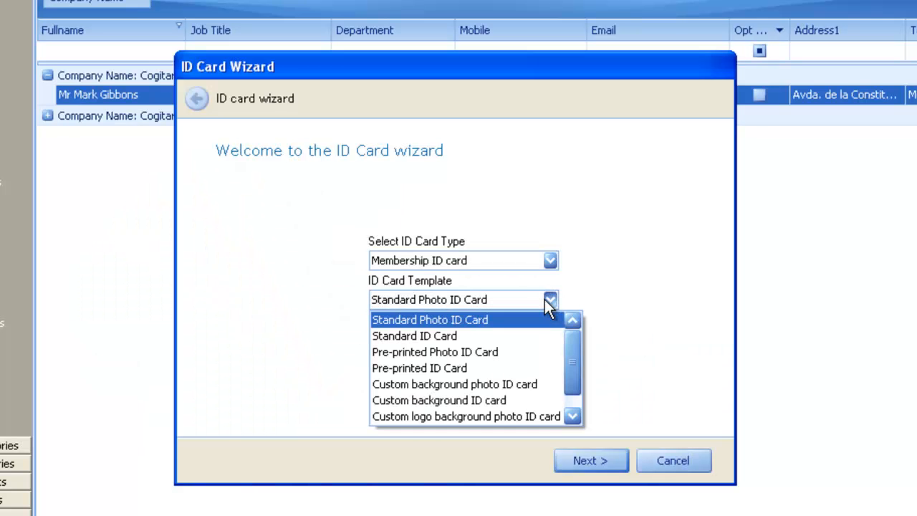
left_click(515, 382)
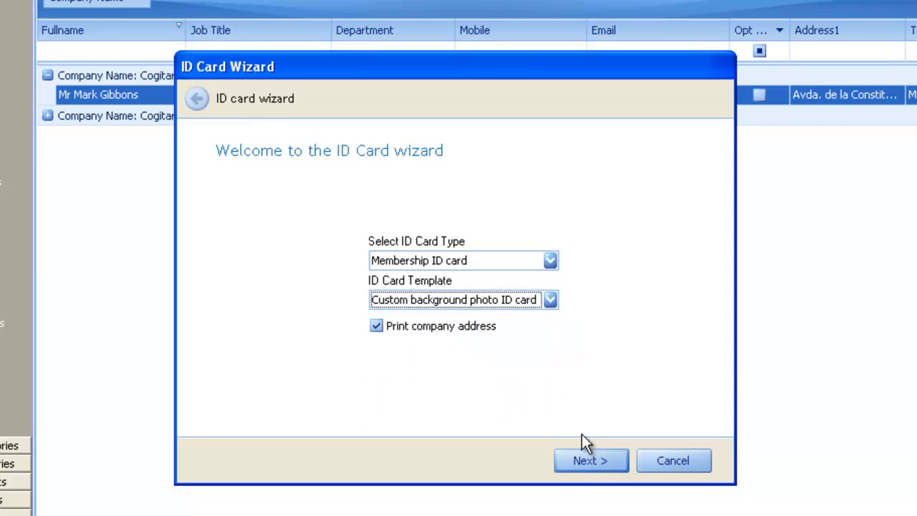
left_click(582, 454)
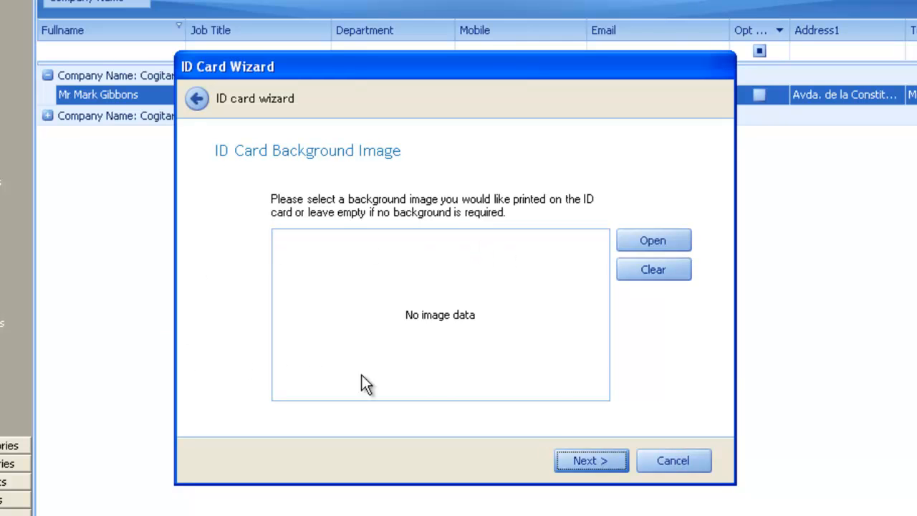
- Load DSC_5358.jpg as the ID card's background image and continue to the label type selection
left_click(687, 244)
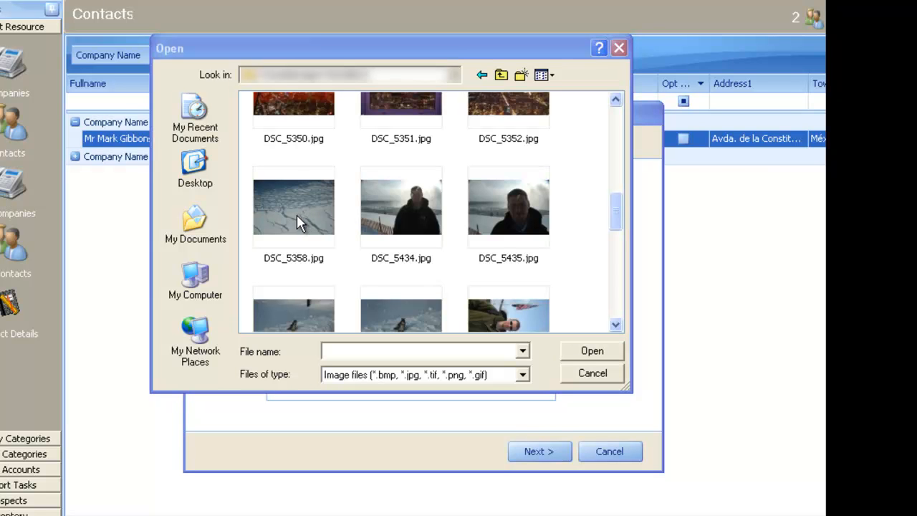
double_click(297, 217)
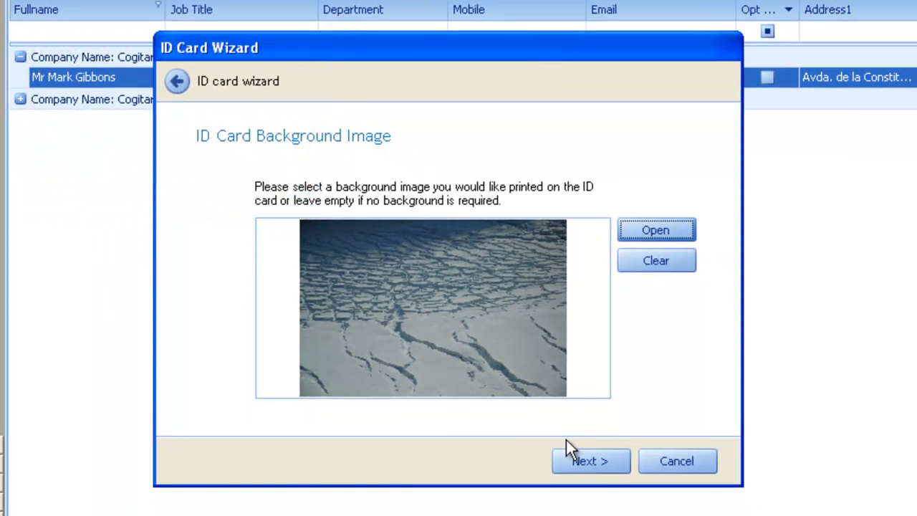
left_click(603, 467)
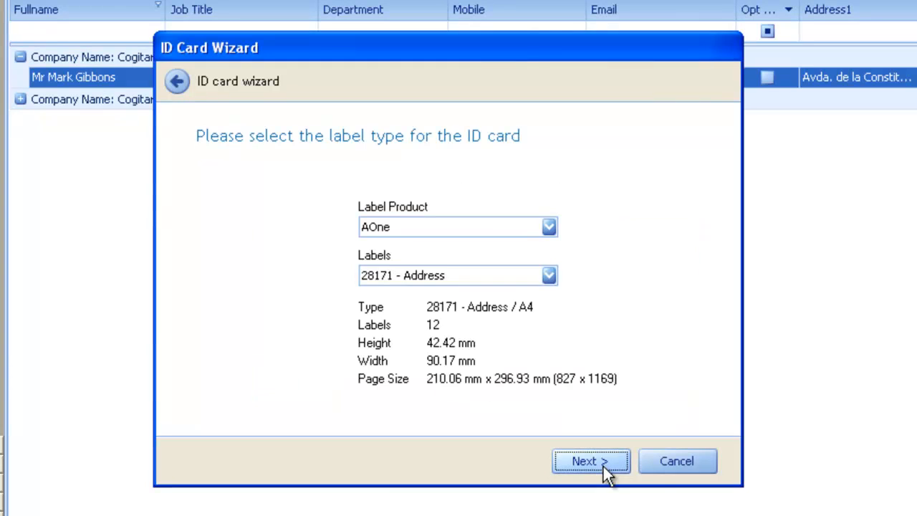
- Set the label product to Avery standard with 3613 Laminated ID Cards labels, and continue to the start position
left_click(510, 231)
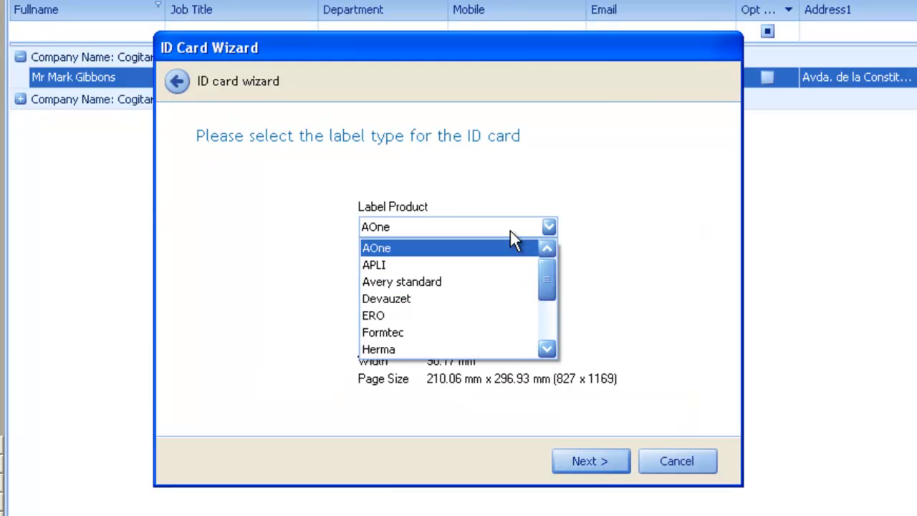
left_click(492, 280)
left_click(518, 275)
scroll(544, 359, "down", 5)
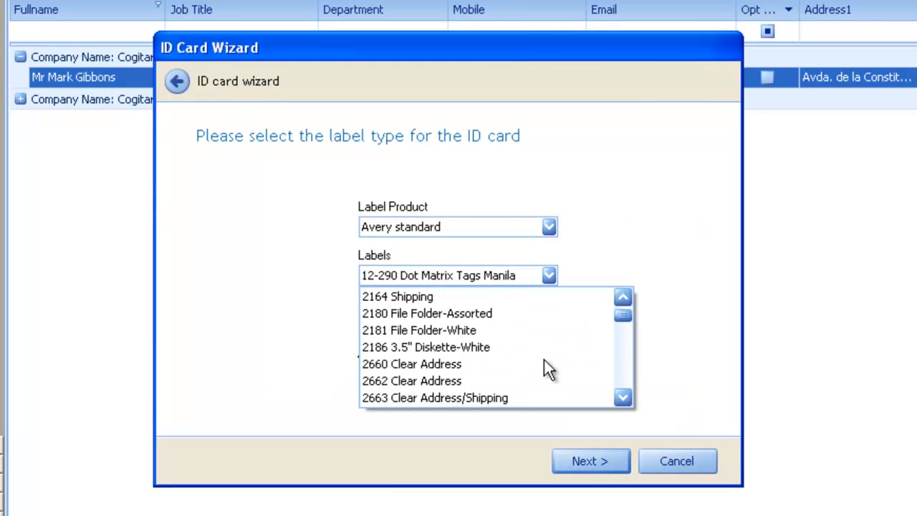
scroll(543, 359, "down", 2)
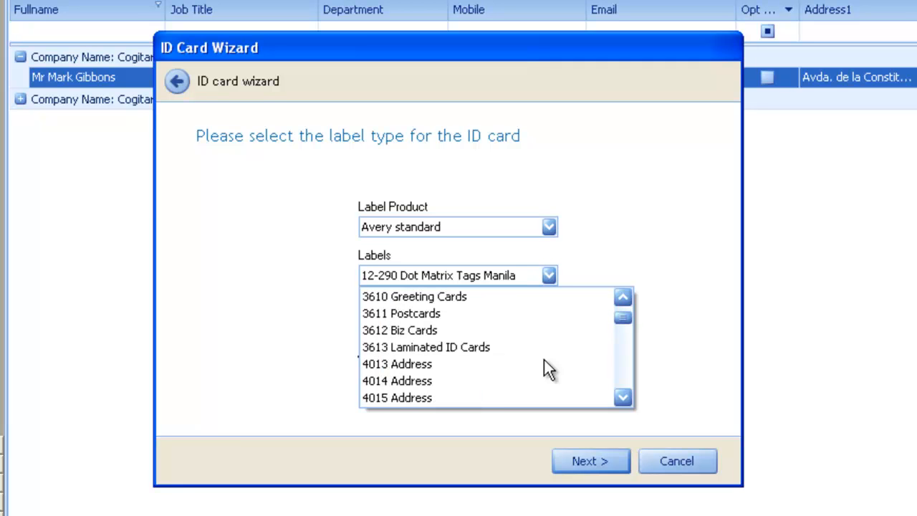
left_click(447, 348)
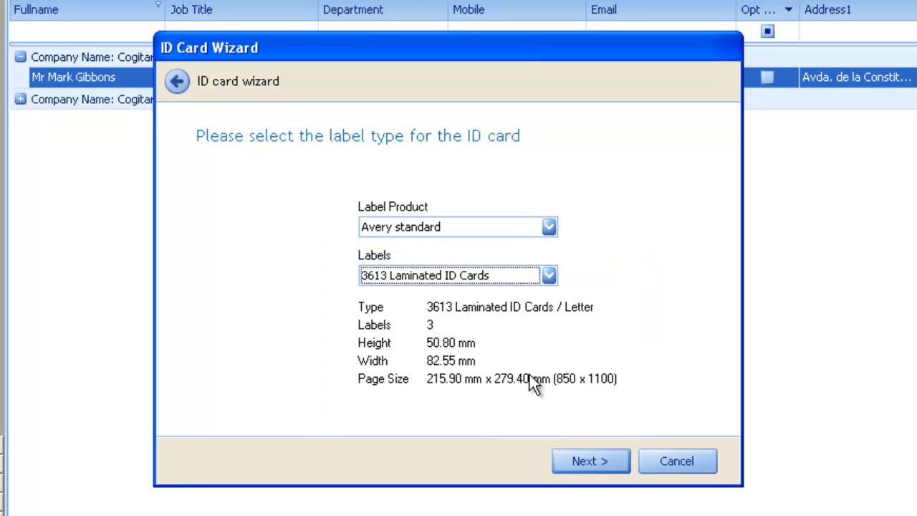
left_click(580, 462)
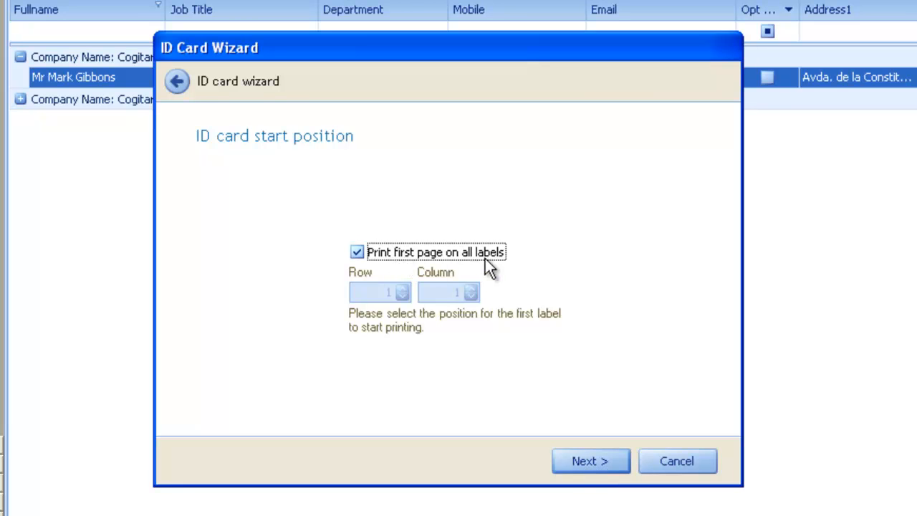
- Keep the first page printing on all labels and finish the wizard to generate the ID card
left_click(356, 251)
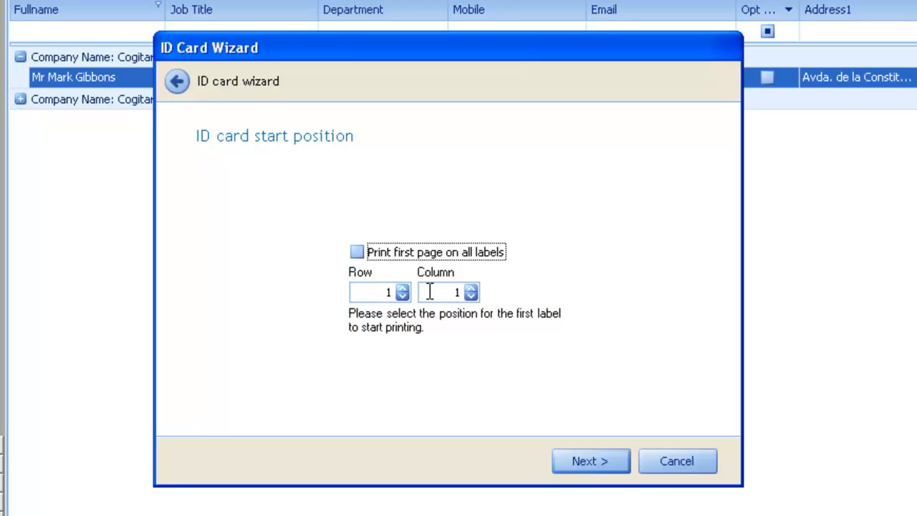
left_click(358, 251)
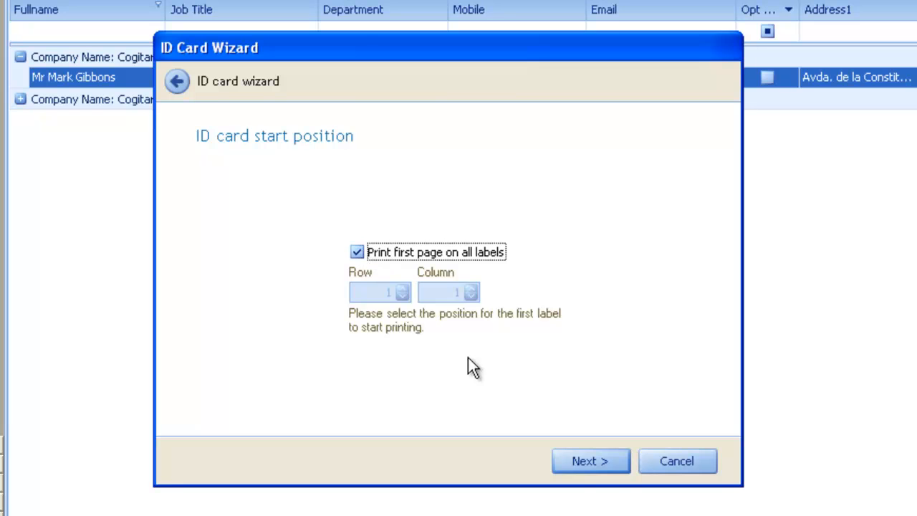
left_click(599, 461)
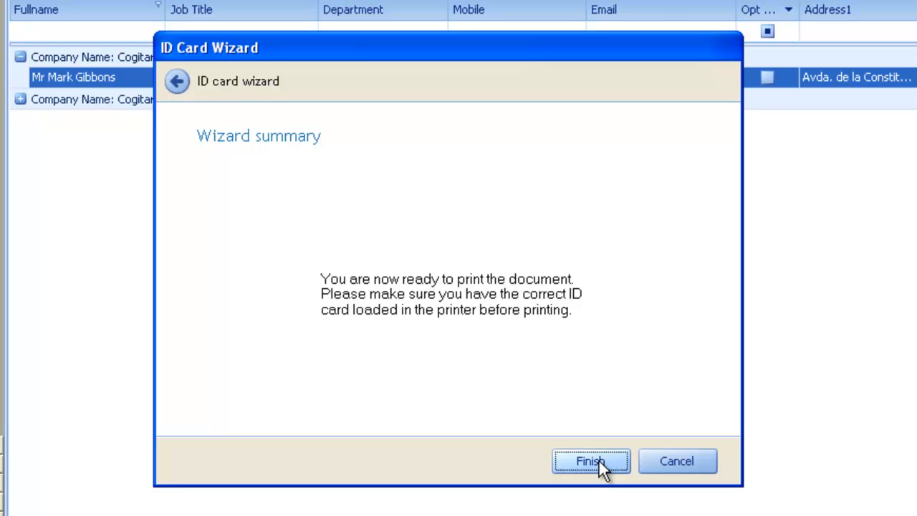
left_click(598, 459)
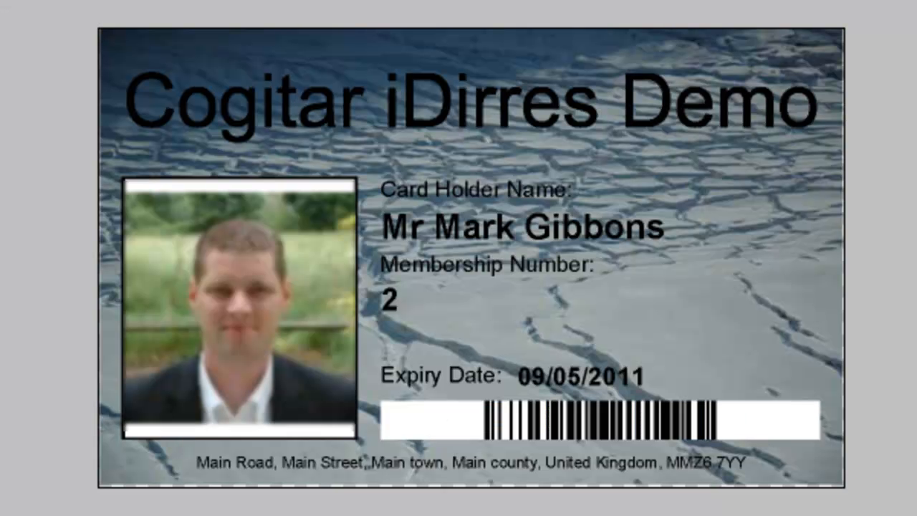